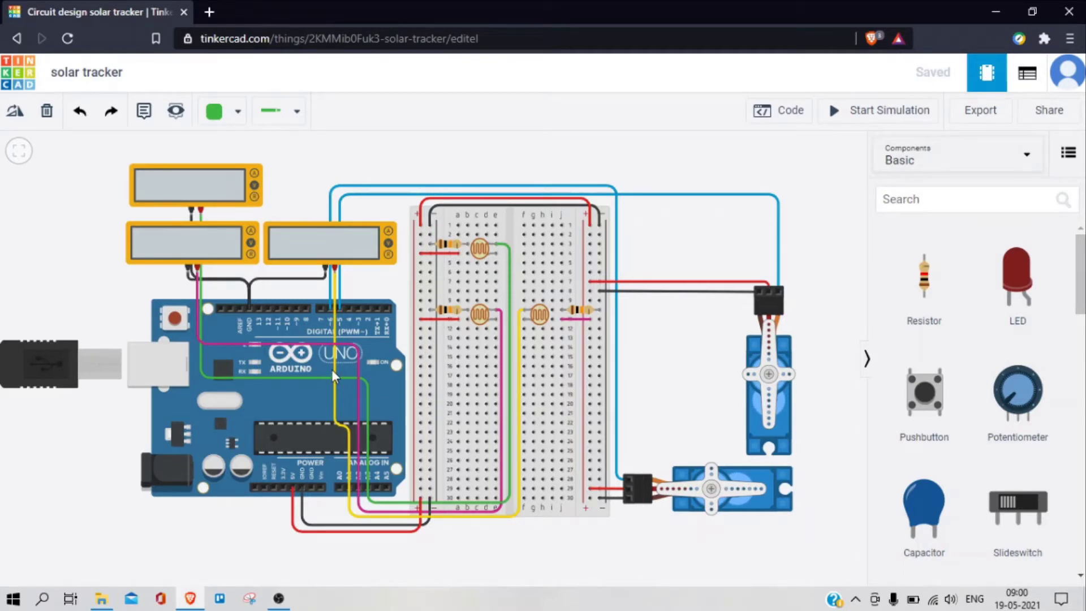
# Step: Inspect the properties of the multimeter nearest the breadboard and the resistor beside the bottom-right photoresistor
pyautogui.click(303, 247)
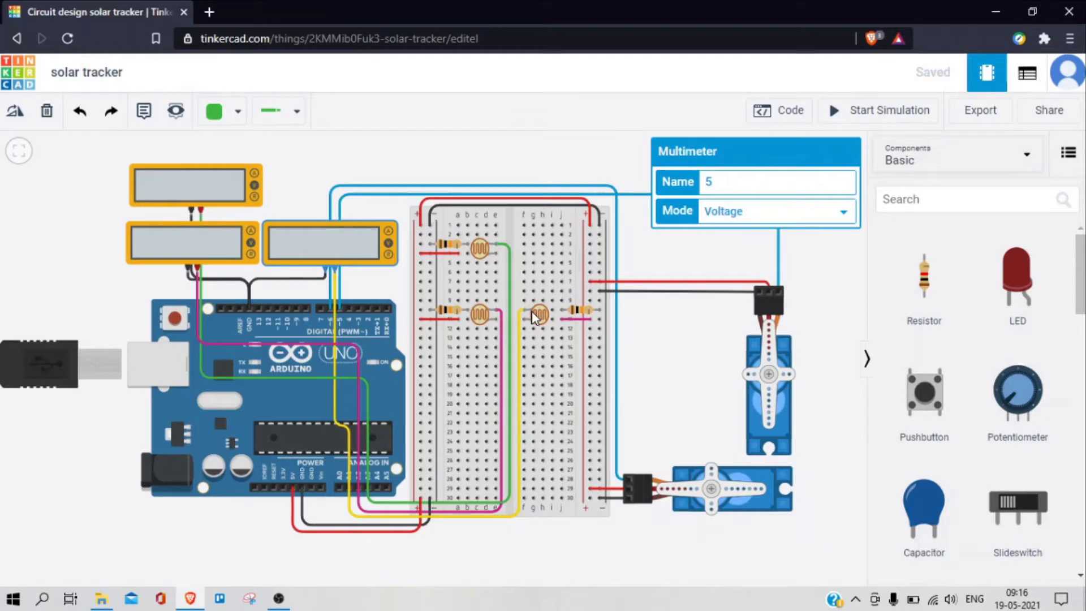
pyautogui.click(582, 312)
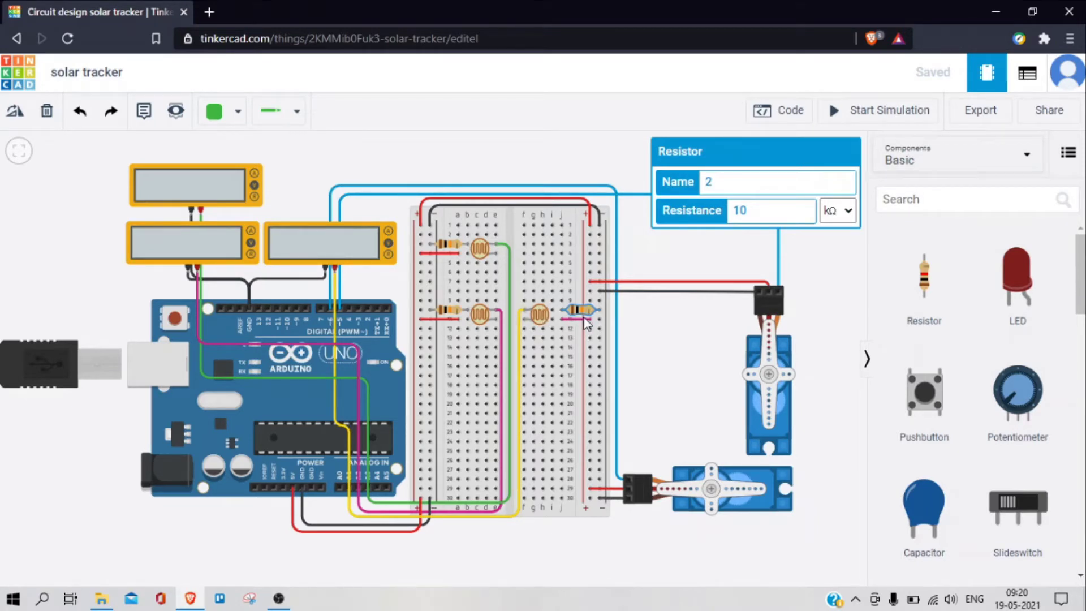
pyautogui.click(630, 324)
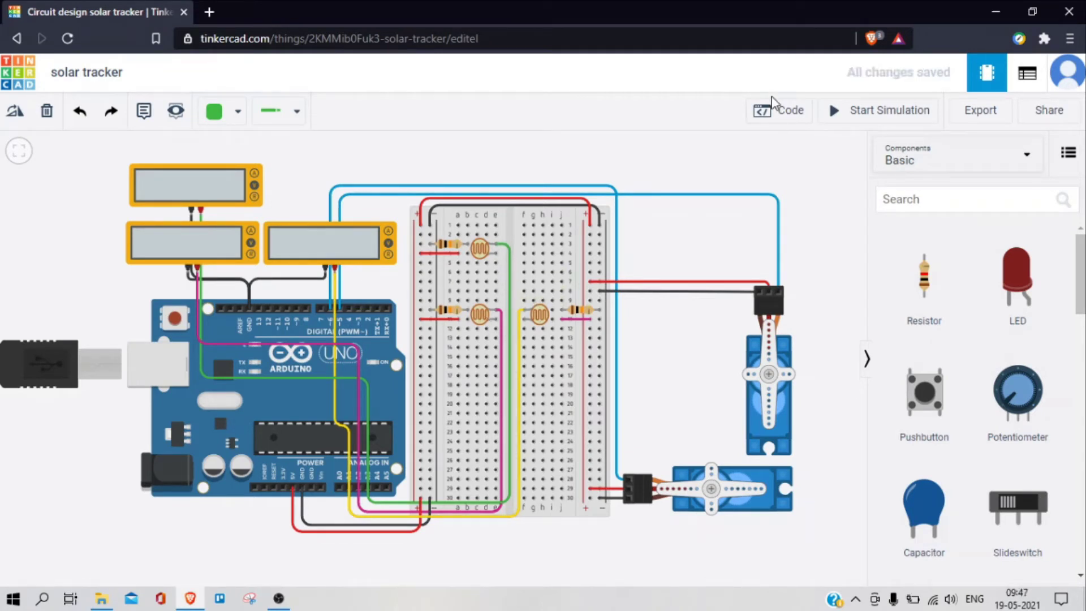
# Step: Open the block code and examine the A2 versus A1 conditions that drive the pin 6 servo, inspecting the horizontally mounted servo
pyautogui.click(779, 110)
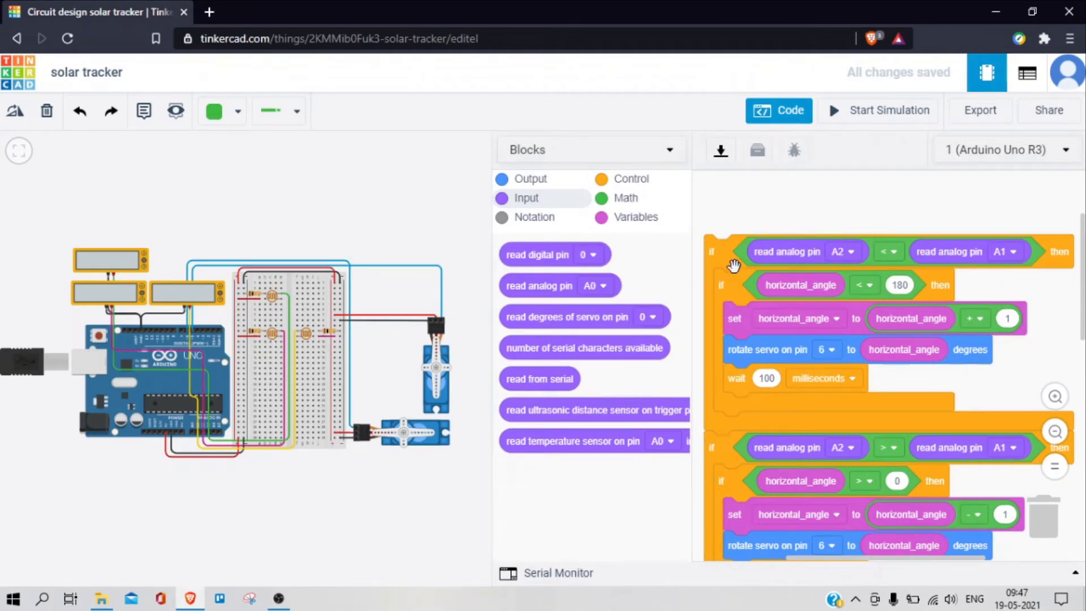
pyautogui.scroll(-3, 1082, 245)
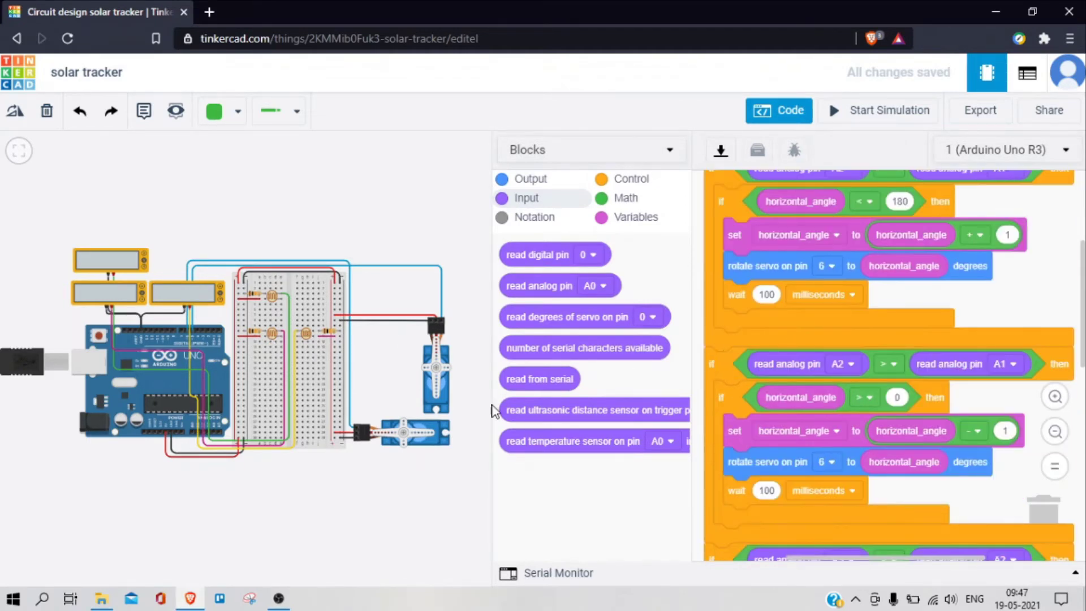
pyautogui.click(411, 430)
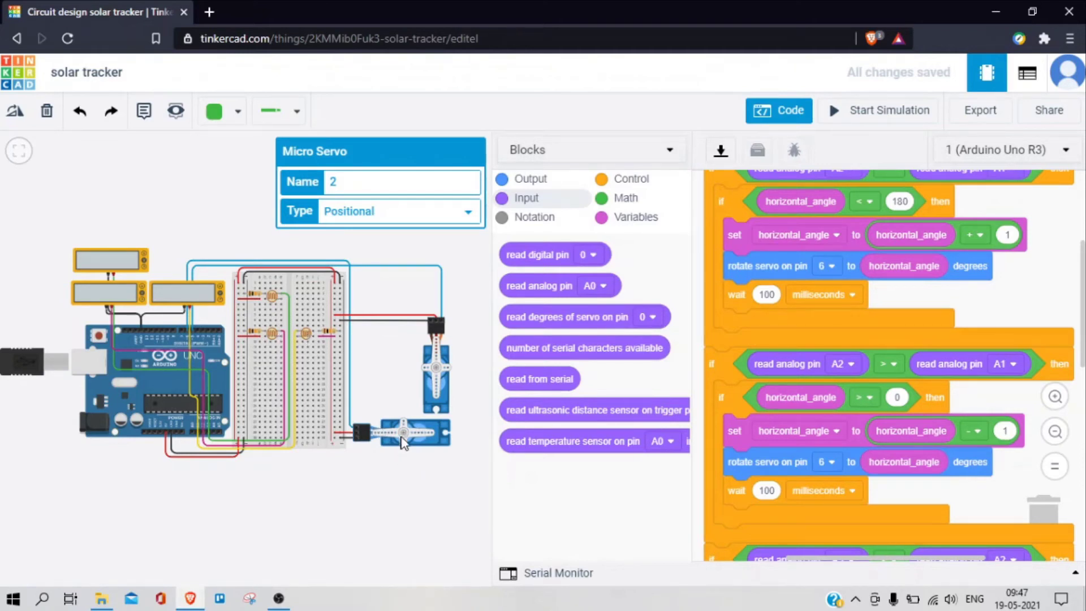
pyautogui.scroll(-3, 1082, 342)
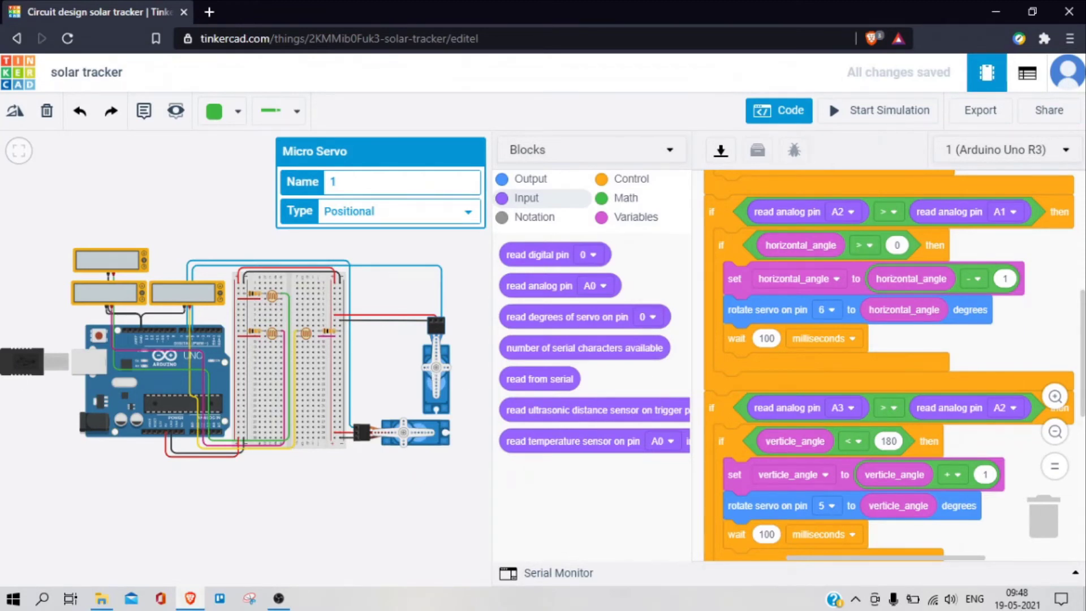
# Step: Examine the A3 versus A2 code blocks for the pin 5 servo, inspect the bottom_left photoresistor, and close the code view
pyautogui.scroll(-2, 1083, 332)
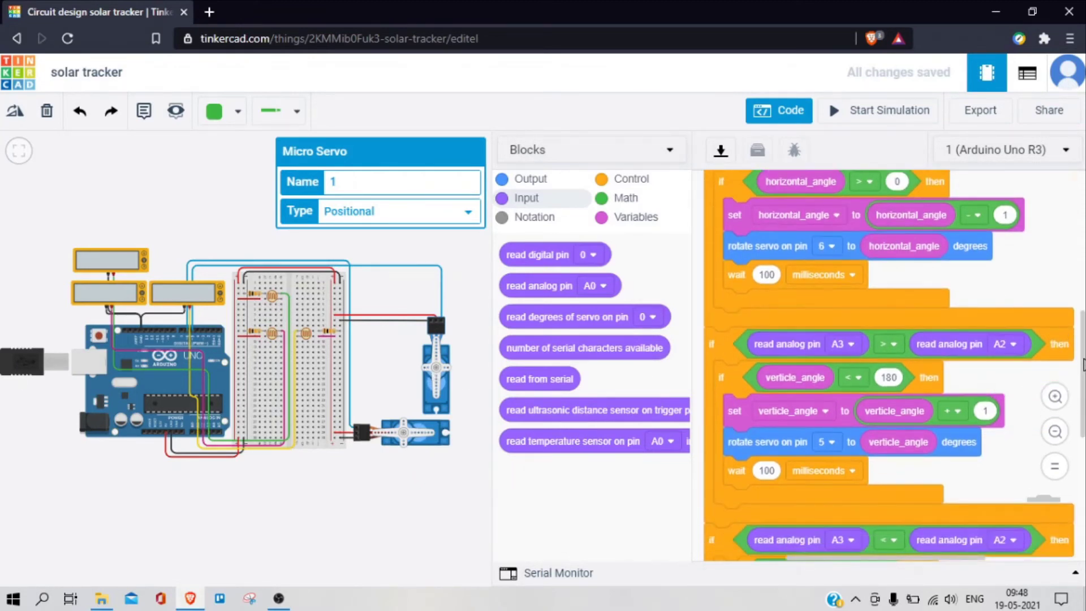
pyautogui.scroll(-1, 1083, 365)
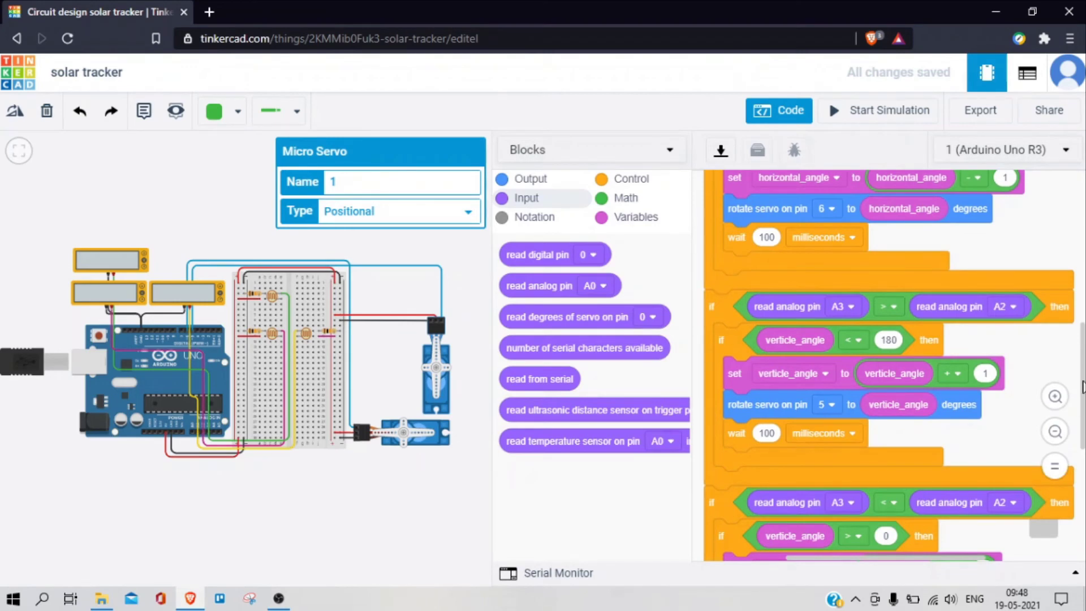
pyautogui.scroll(-4, 1083, 387)
pyautogui.click(272, 334)
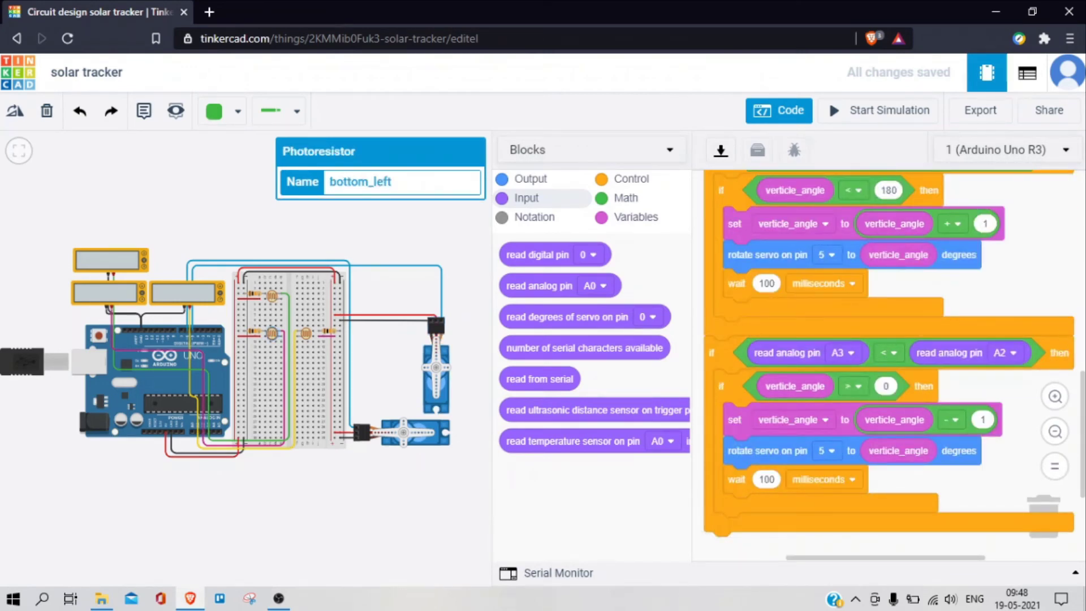
pyautogui.scroll(-2, 888, 351)
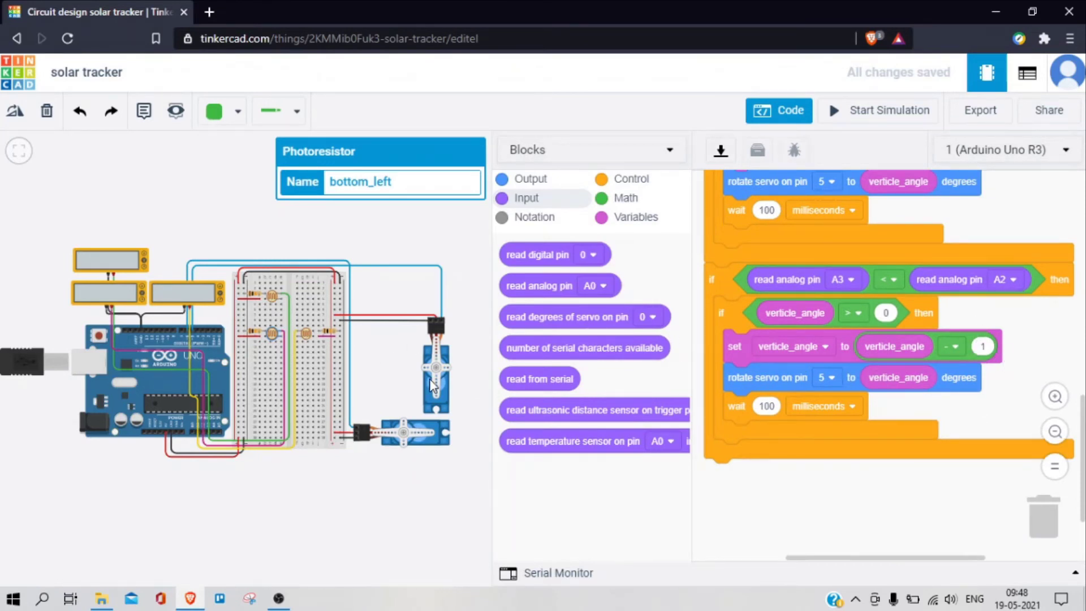
pyautogui.scroll(1, 861, 393)
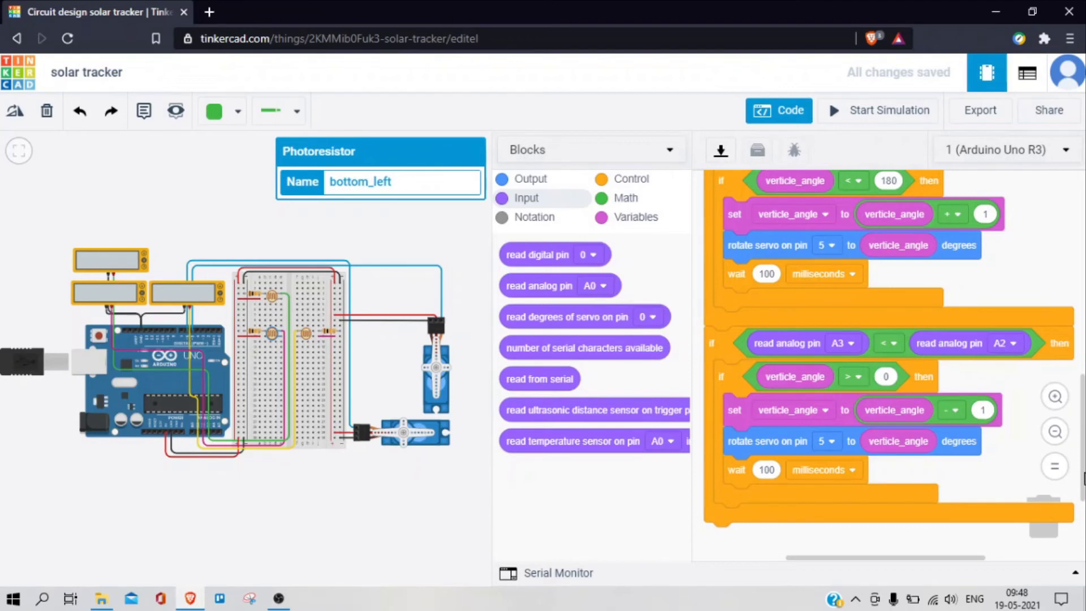
pyautogui.scroll(1, 1083, 478)
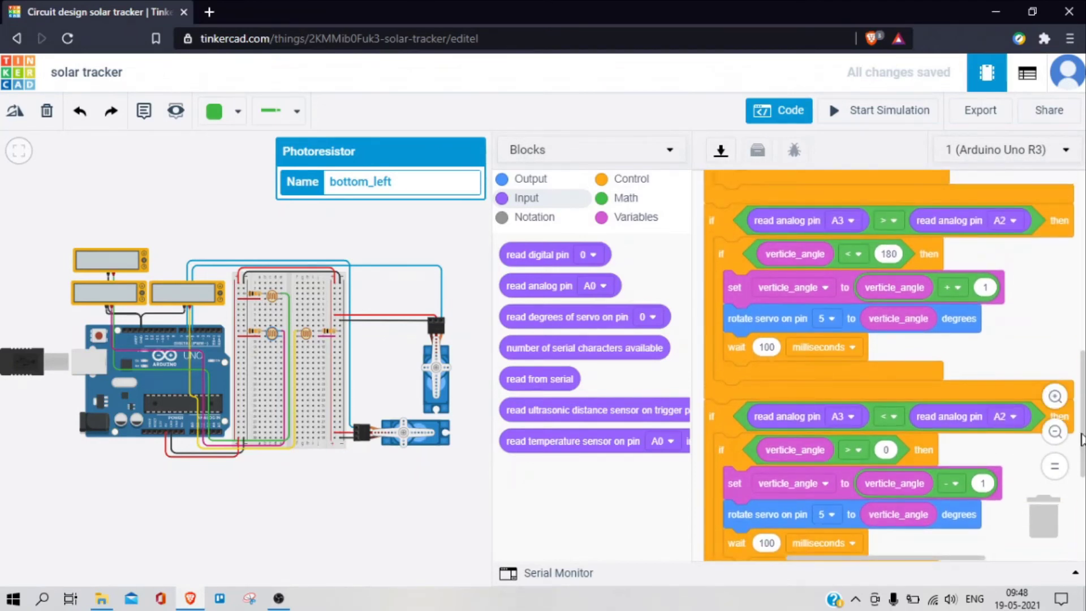
pyautogui.scroll(-1, 1082, 439)
pyautogui.click(803, 112)
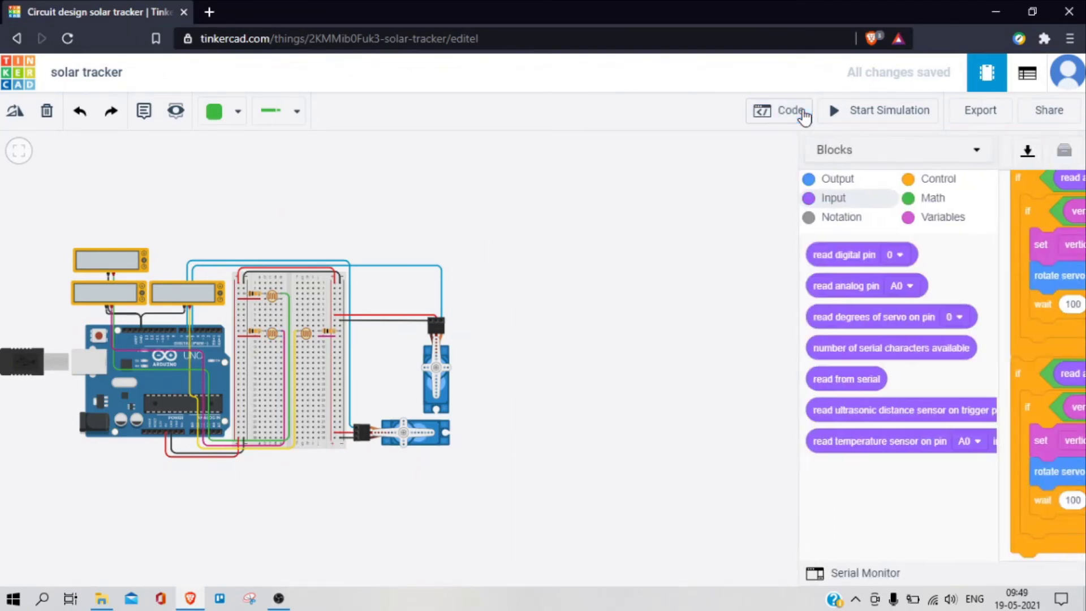
pyautogui.click(11, 163)
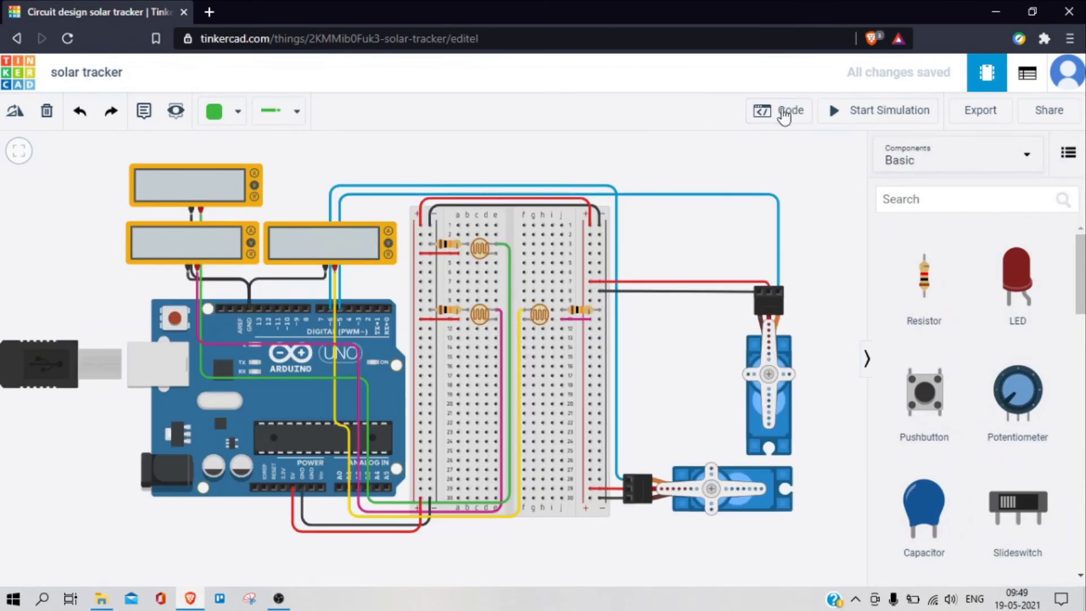
# Step: Start the simulation and raise the light on the bottom_right photoresistor to a medium level
pyautogui.click(883, 110)
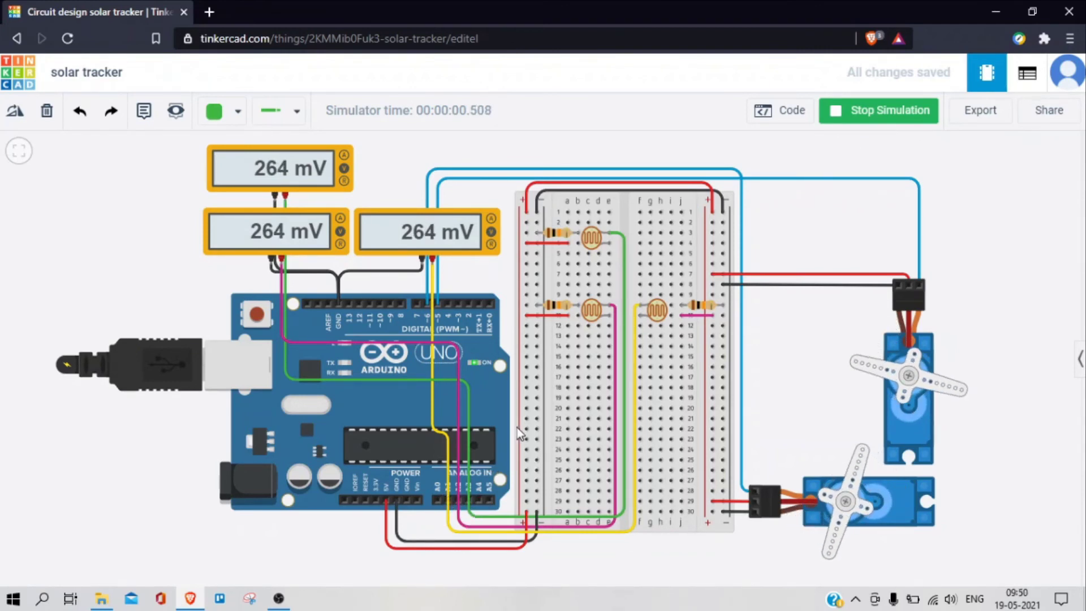
pyautogui.click(658, 311)
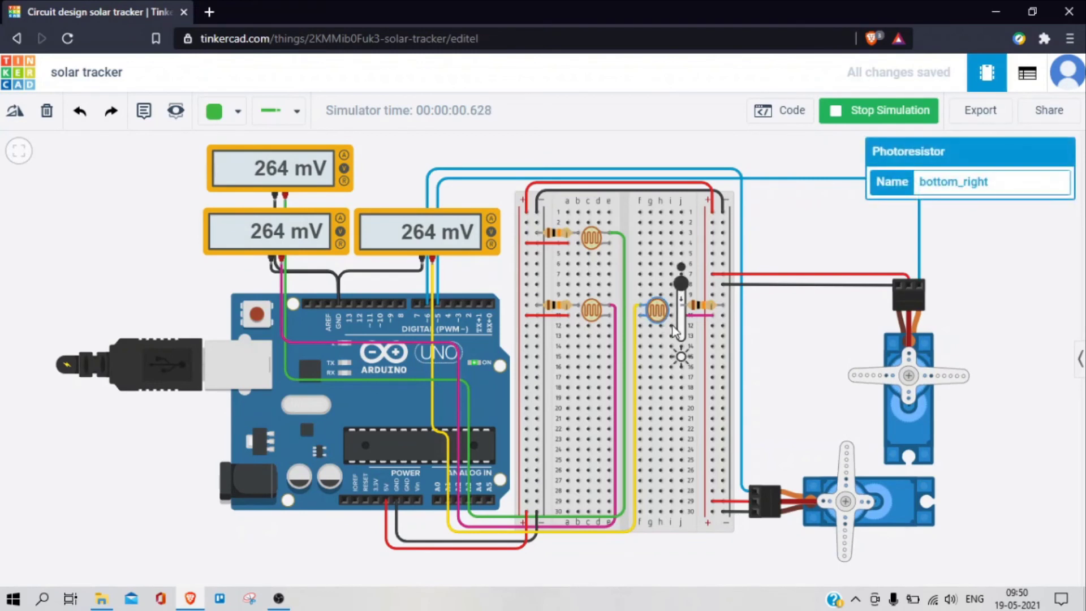
pyautogui.moveTo(681, 283); pyautogui.dragTo(685, 320)
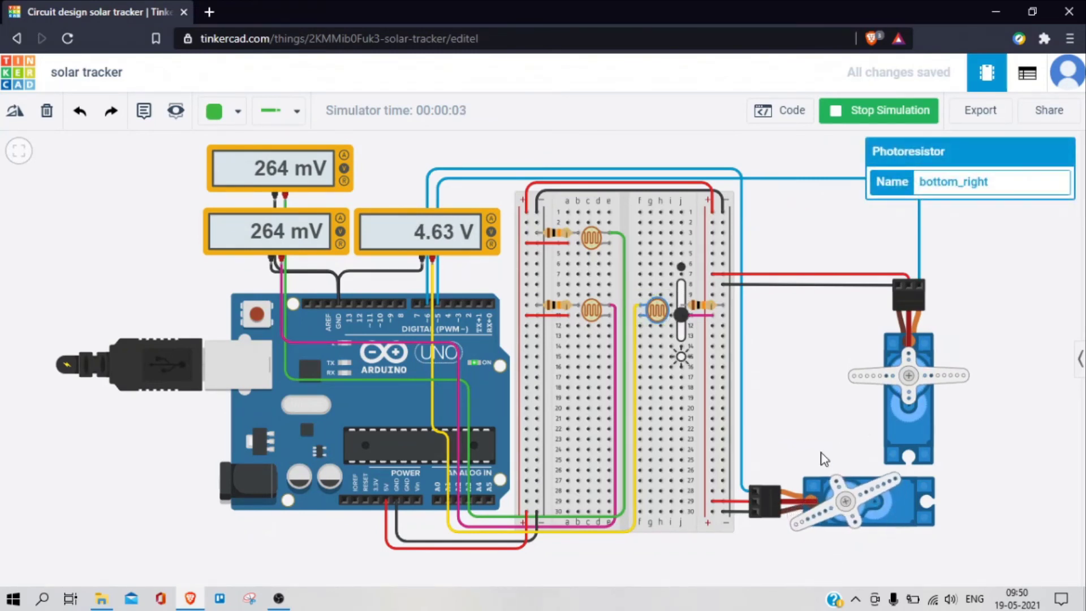
# Step: Raise the light on the bottom_left photoresistor to near maximum, and reduce it to a medium level
pyautogui.click(592, 319)
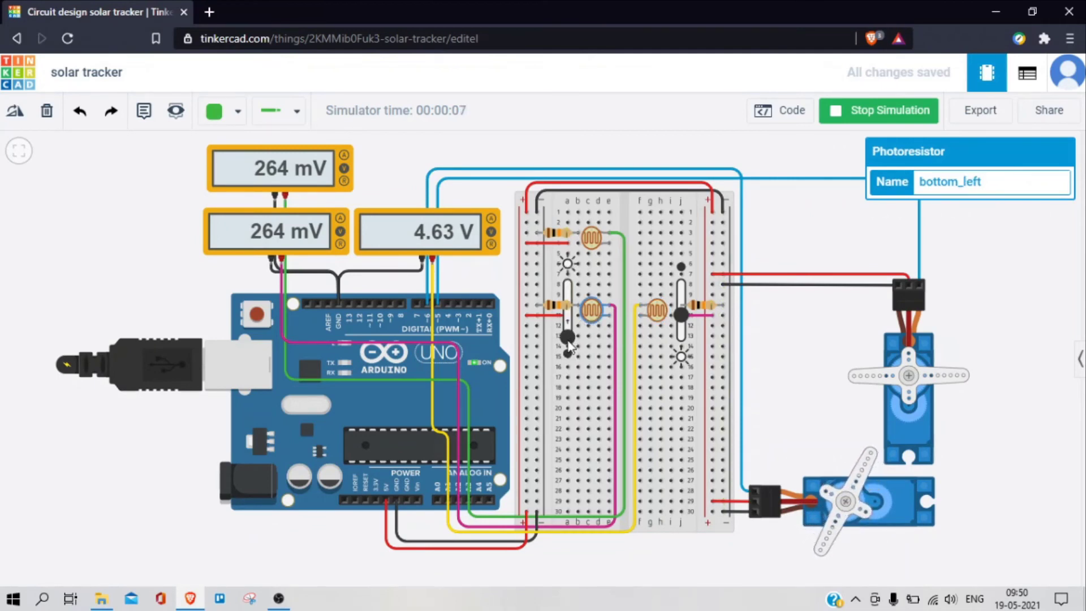
pyautogui.moveTo(569, 347); pyautogui.dragTo(574, 294)
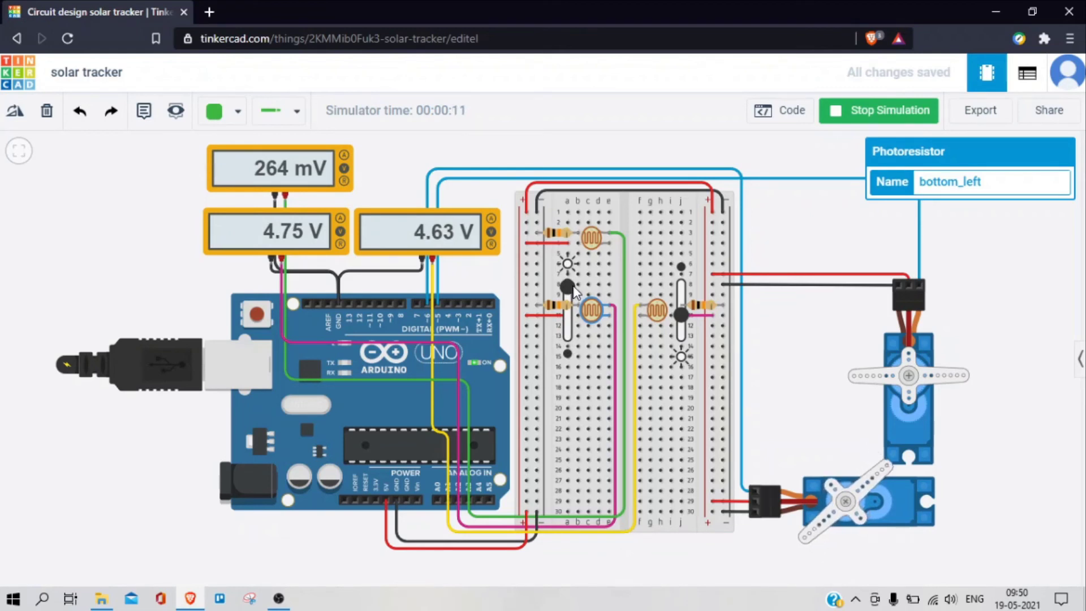
pyautogui.moveTo(575, 292); pyautogui.dragTo(569, 318)
# Step: Raise the light on the top_left photoresistor to a high level, and return it to full darkness
pyautogui.click(586, 237)
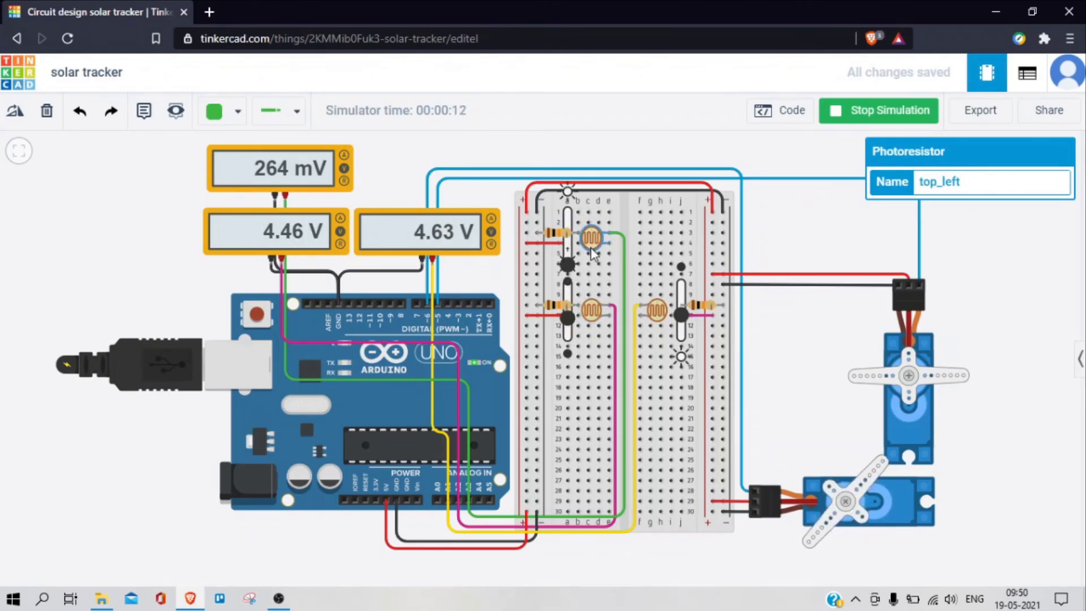
pyautogui.moveTo(567, 264); pyautogui.dragTo(566, 225)
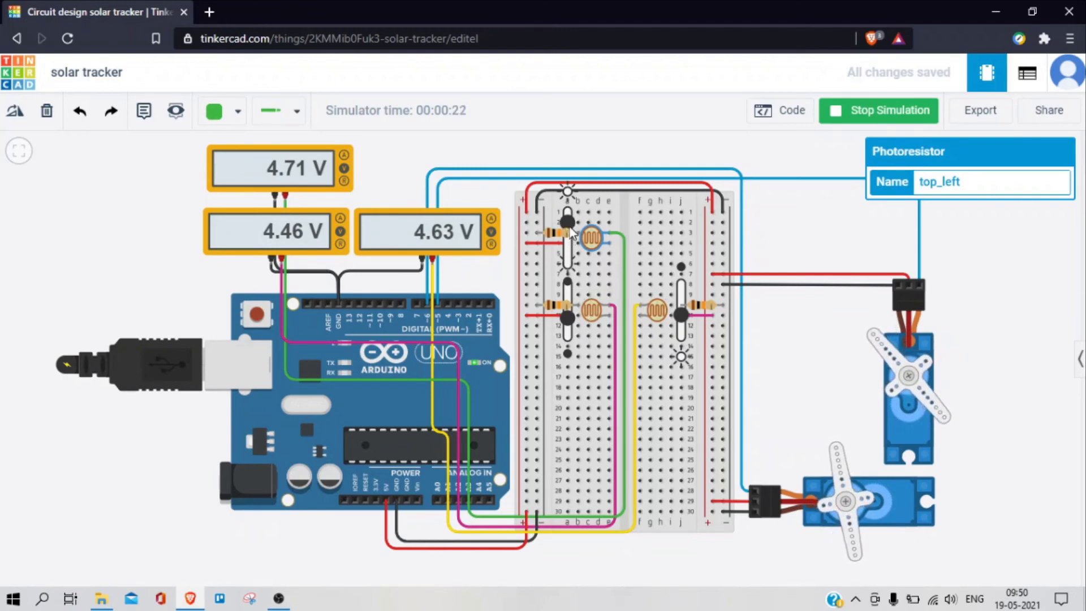
pyautogui.click(568, 262)
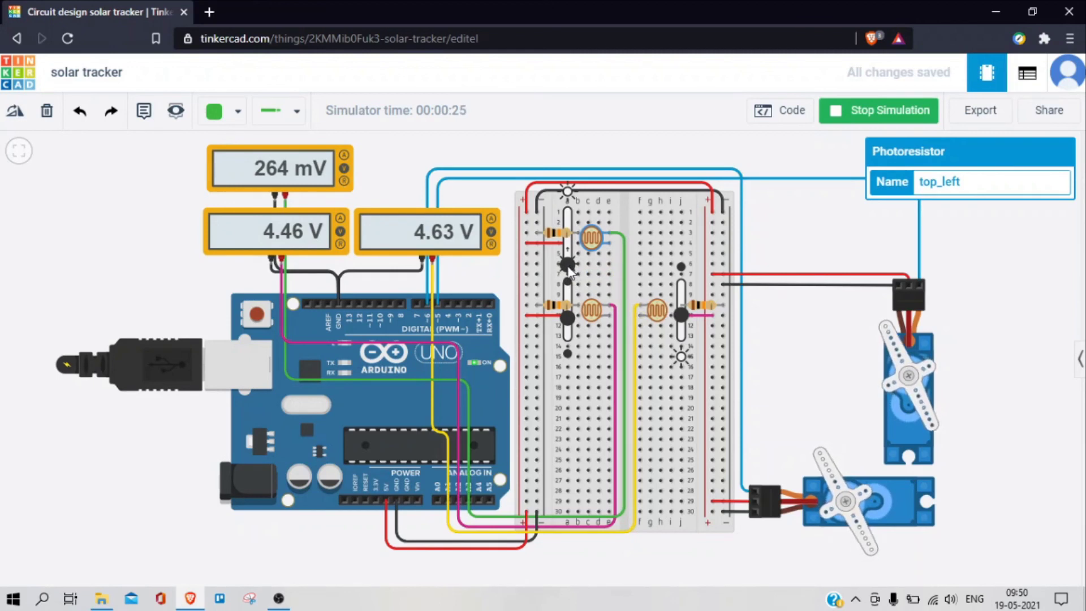
# Step: Set the top_left, bottom_left and bottom_right photoresistors to full light, and stop the simulation
pyautogui.moveTo(568, 264); pyautogui.dragTo(568, 213)
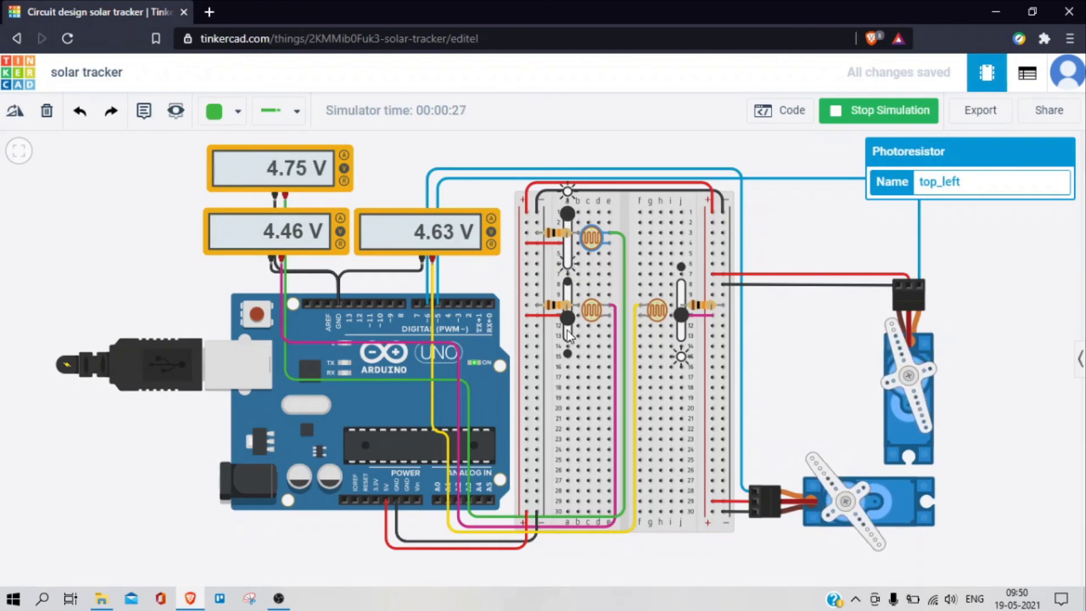
pyautogui.moveTo(567, 318); pyautogui.dragTo(568, 283)
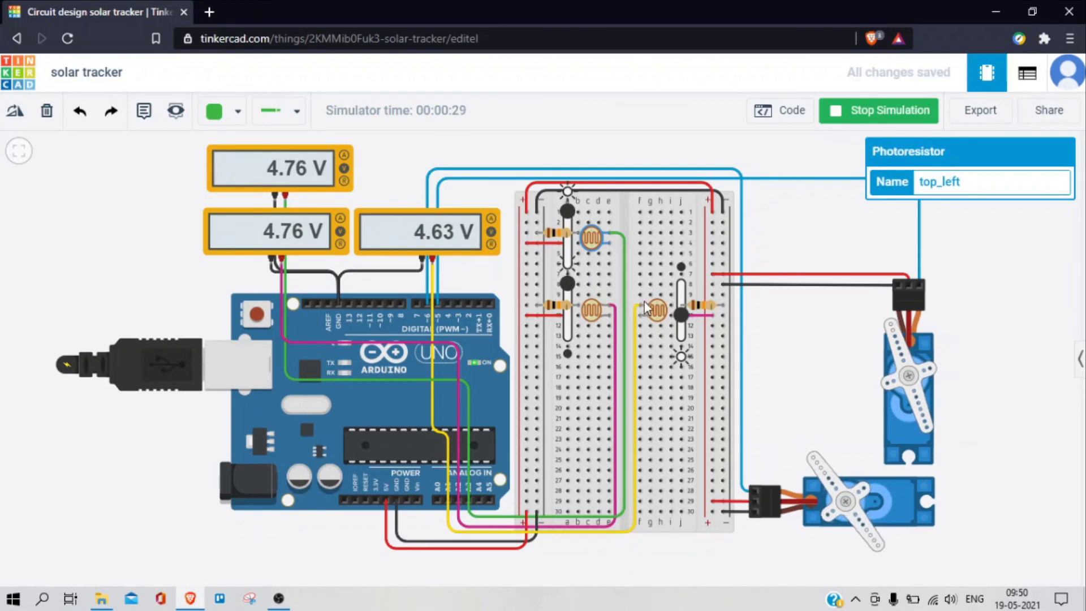
pyautogui.moveTo(681, 315); pyautogui.dragTo(681, 339)
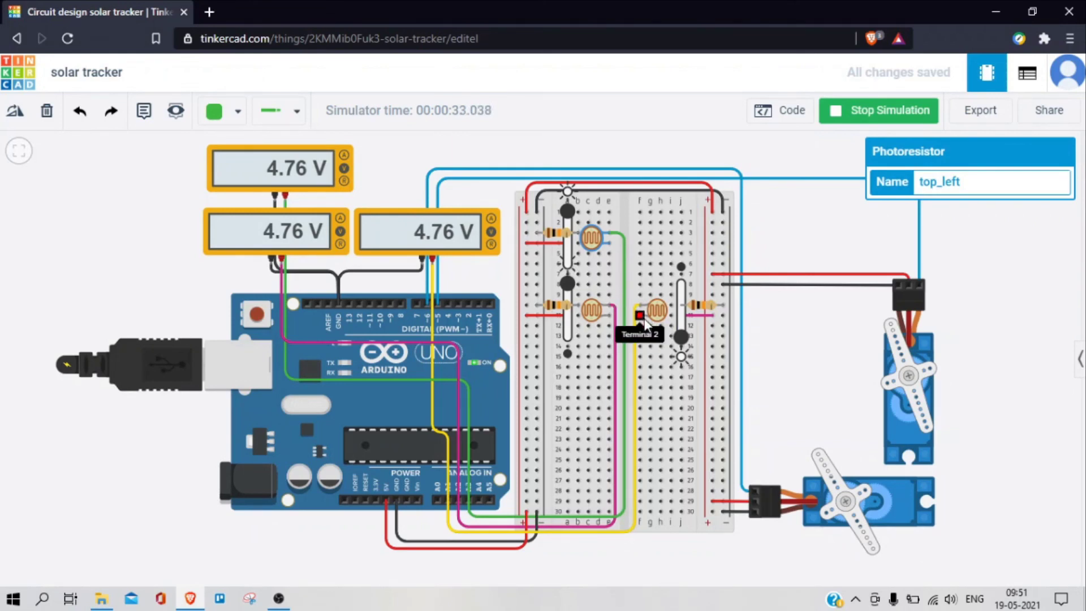
pyautogui.click(878, 110)
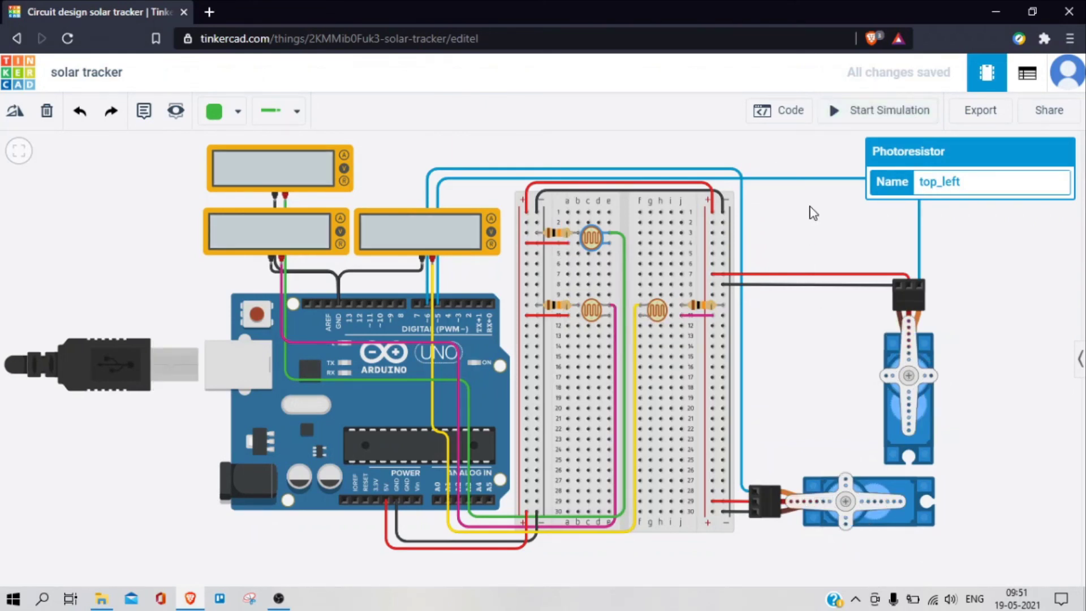